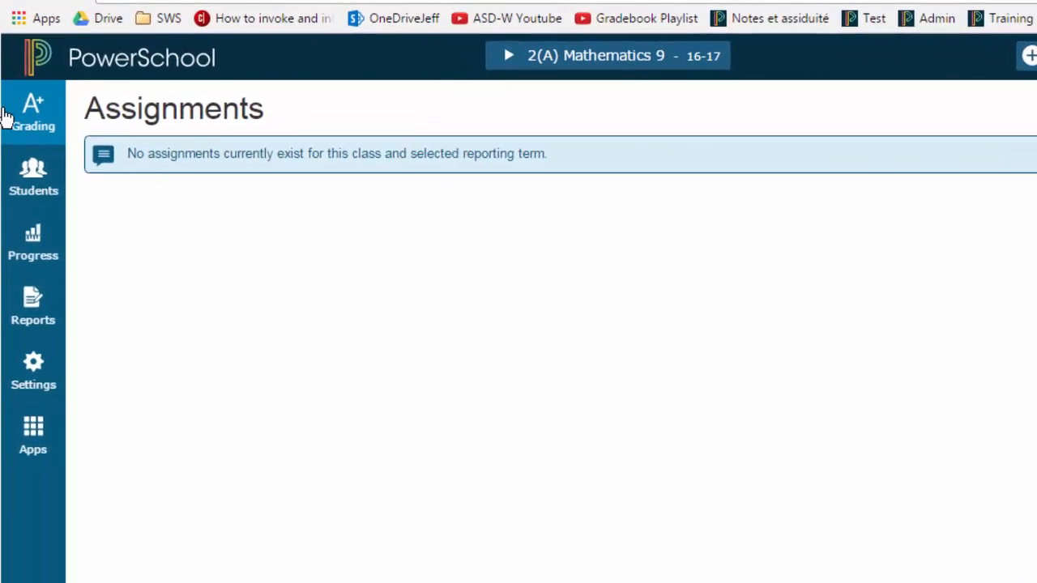
# - Open the grading Categories page and view the details of the Conversations category
pyautogui.click(18, 121)
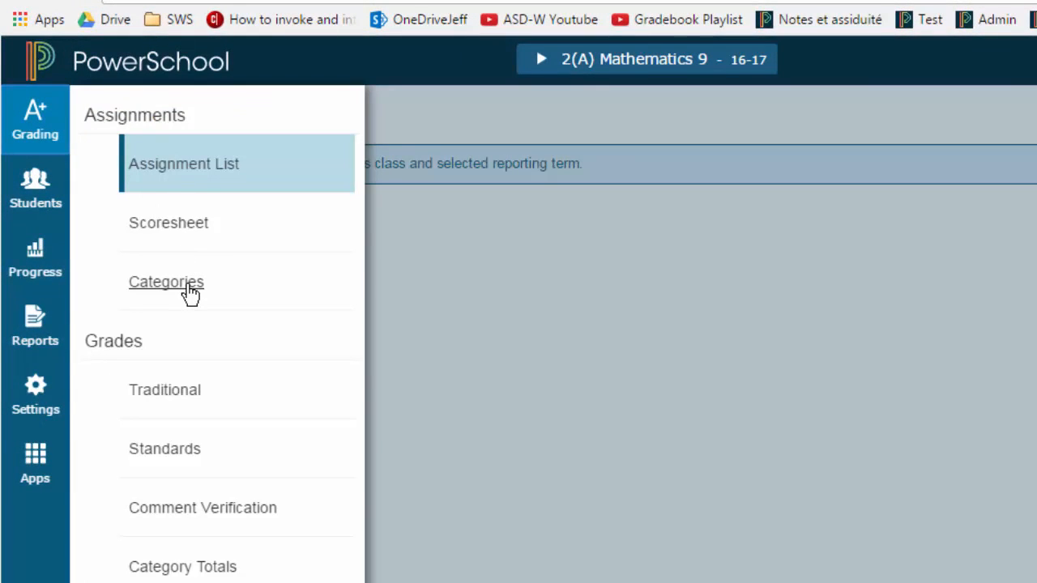
pyautogui.click(188, 292)
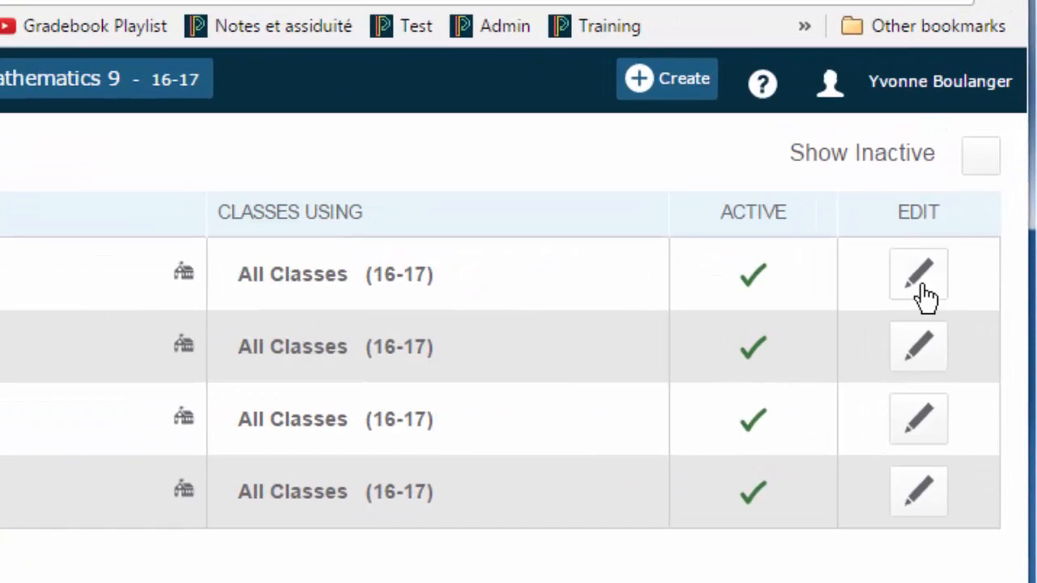
pyautogui.click(920, 278)
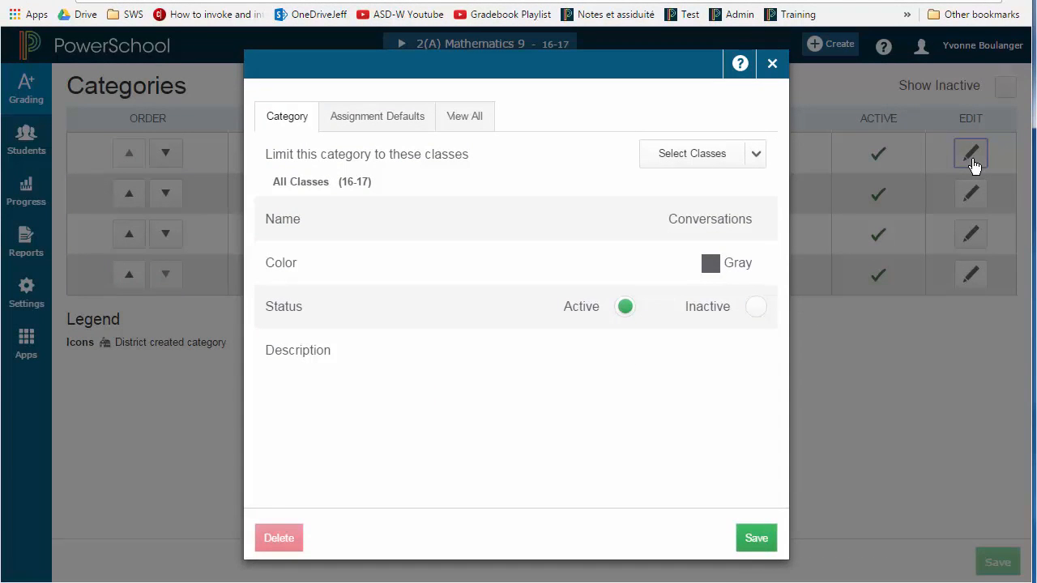
pyautogui.click(770, 65)
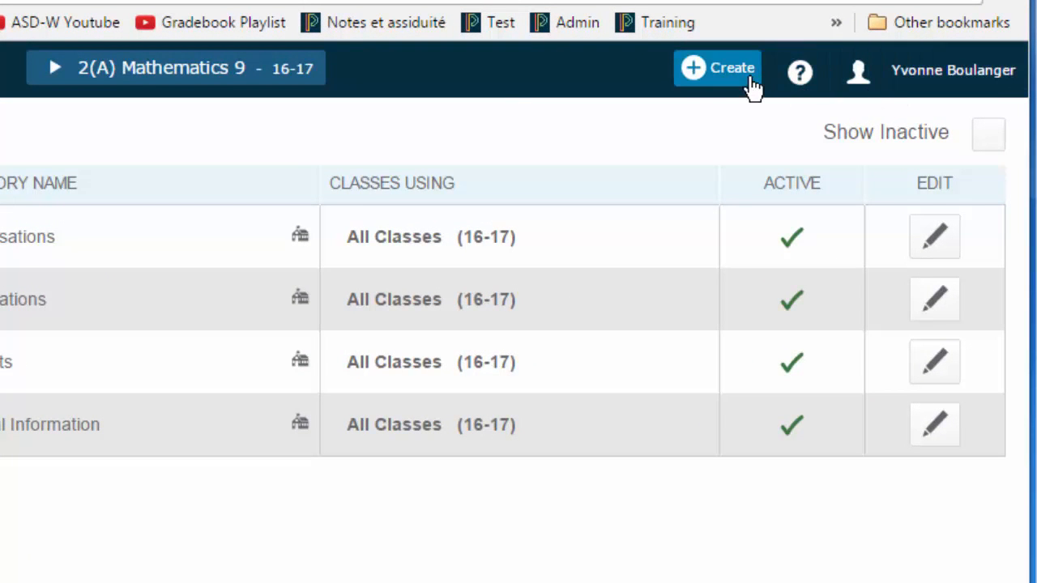
# - Start a new category and name it "Patterns and Relations"
pyautogui.click(746, 81)
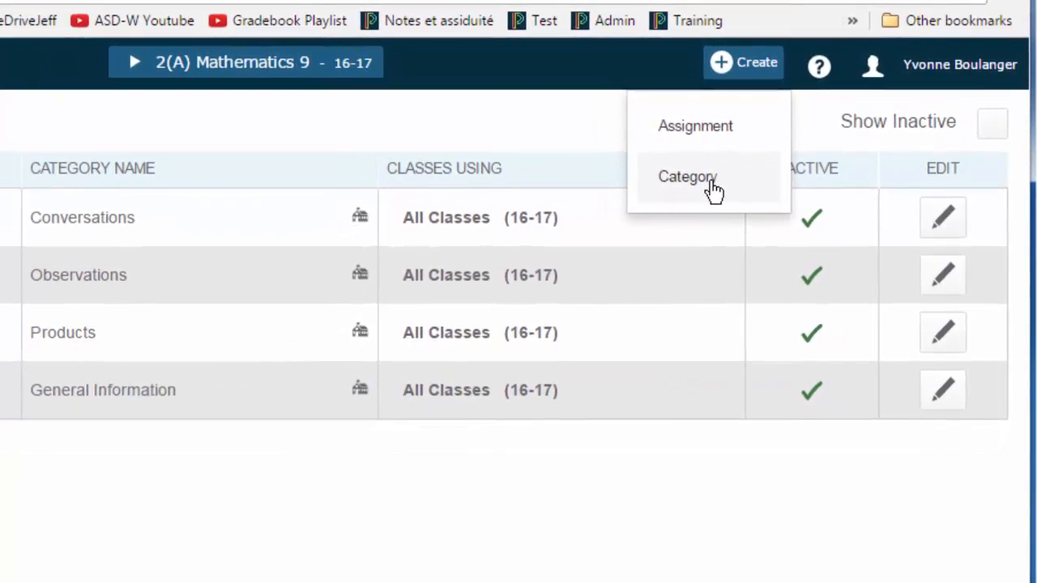
pyautogui.click(713, 190)
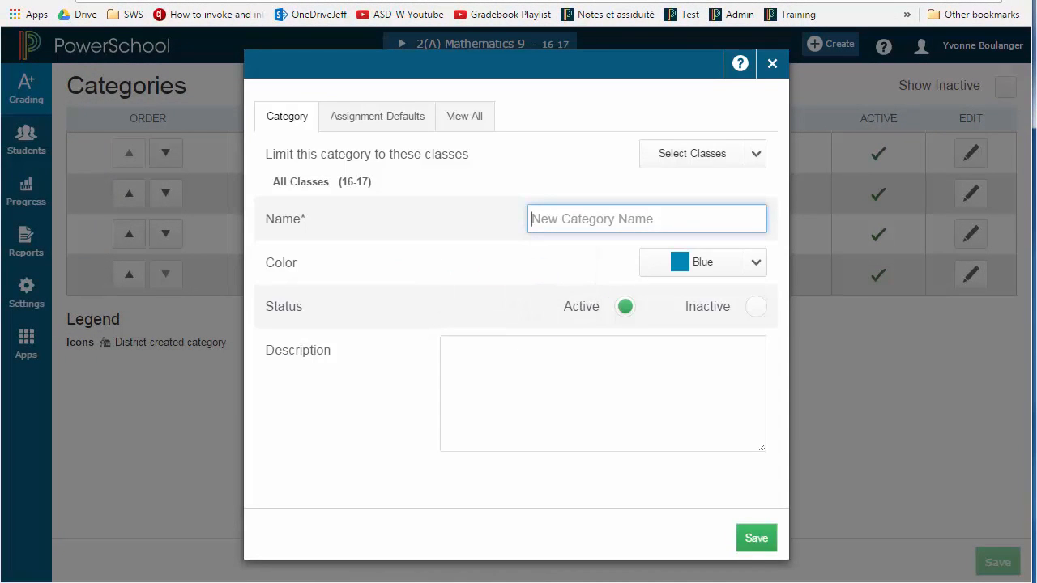
pyautogui.press('Return')
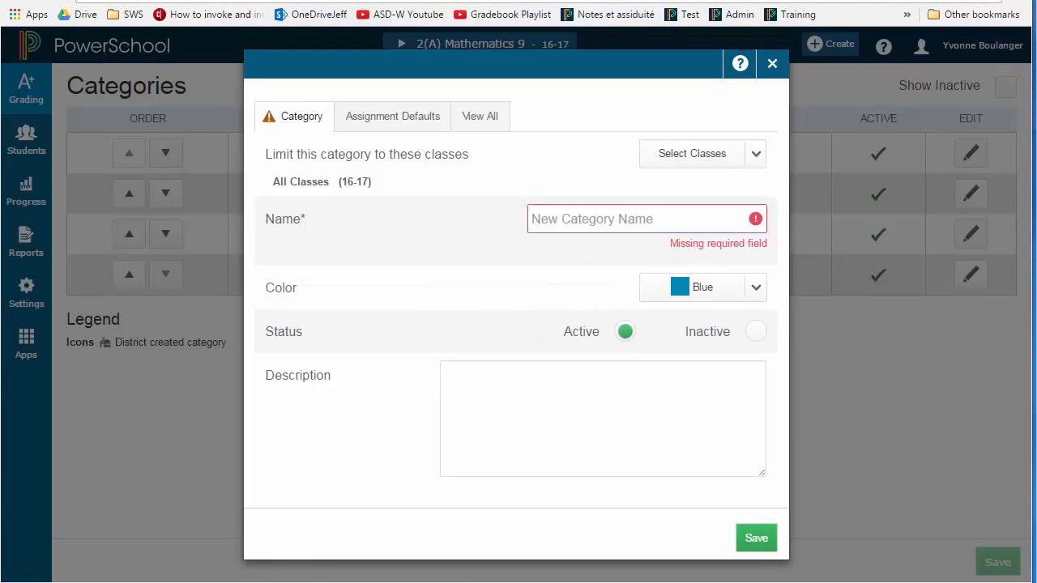
pyautogui.click(589, 227)
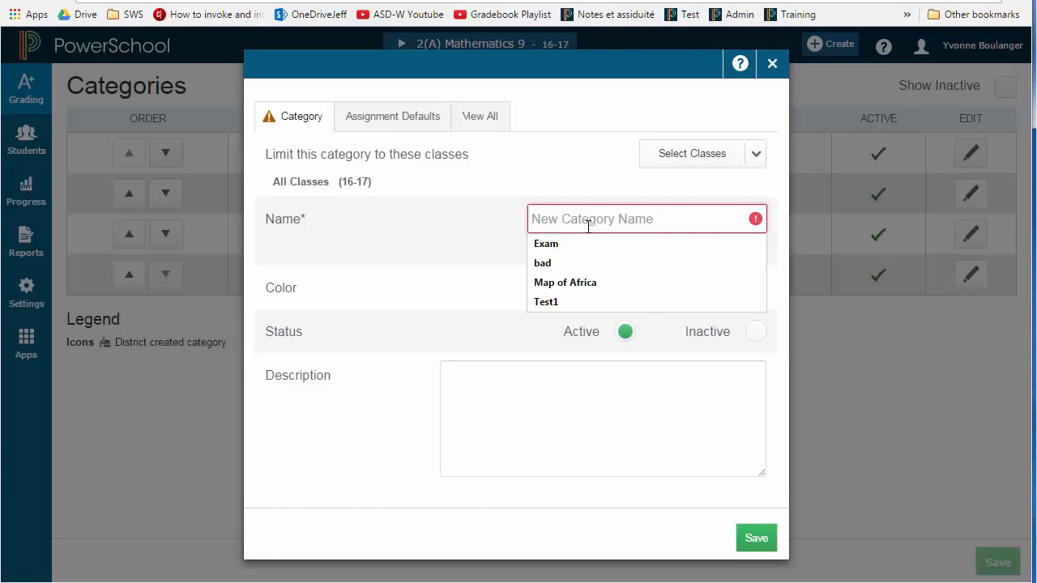
pyautogui.write('Patterns a')
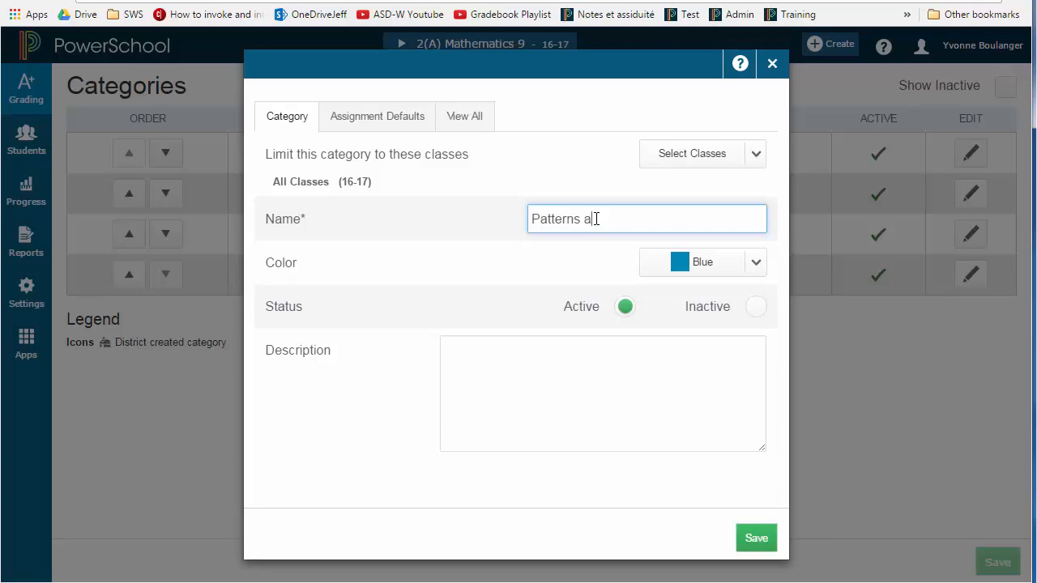
pyautogui.write('nd Relations')
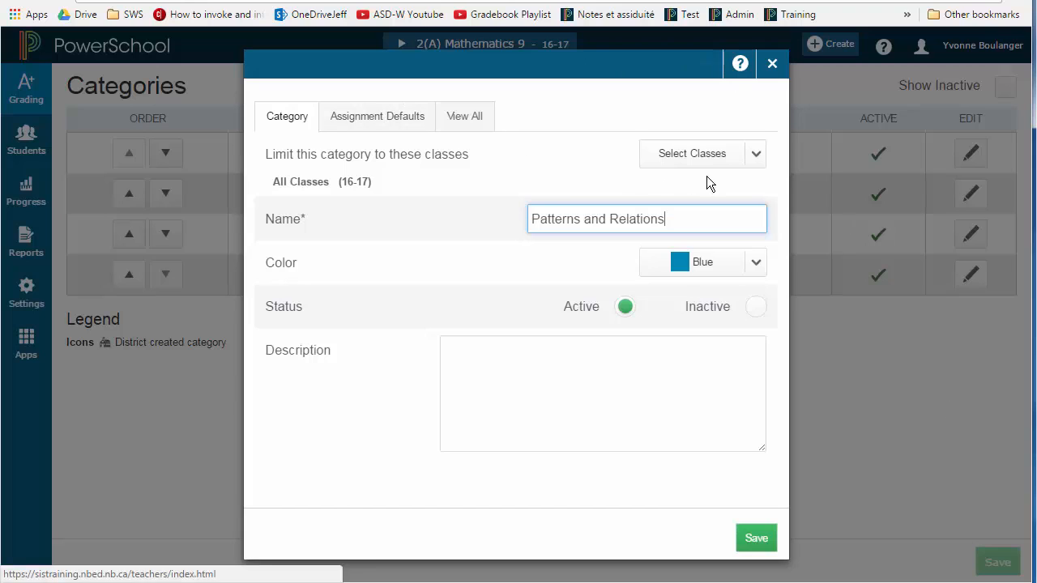
# - Limit the Patterns and Relations category to the class 2(A) Mathematics 9 and save it
pyautogui.click(756, 158)
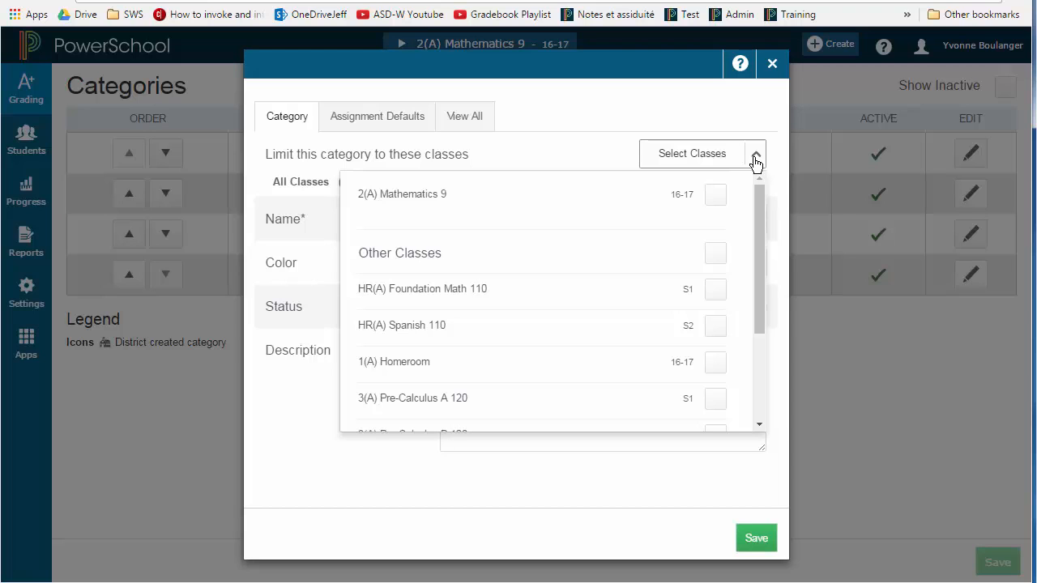
pyautogui.moveTo(759, 207)
pyautogui.mouseDown()
pyautogui.moveTo(739, 307)
pyautogui.moveTo(764, 200)
pyautogui.mouseUp()
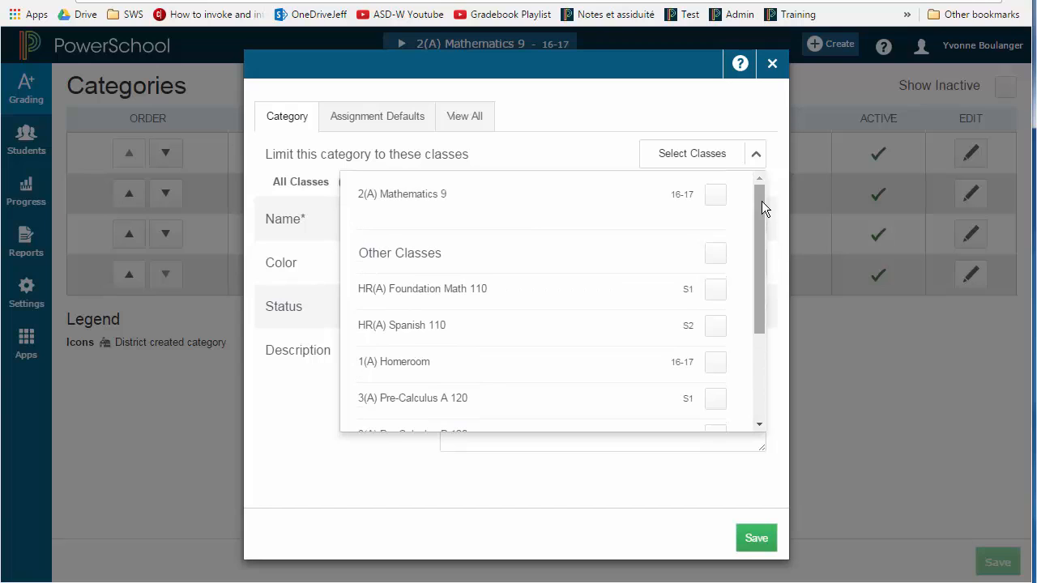
pyautogui.click(716, 195)
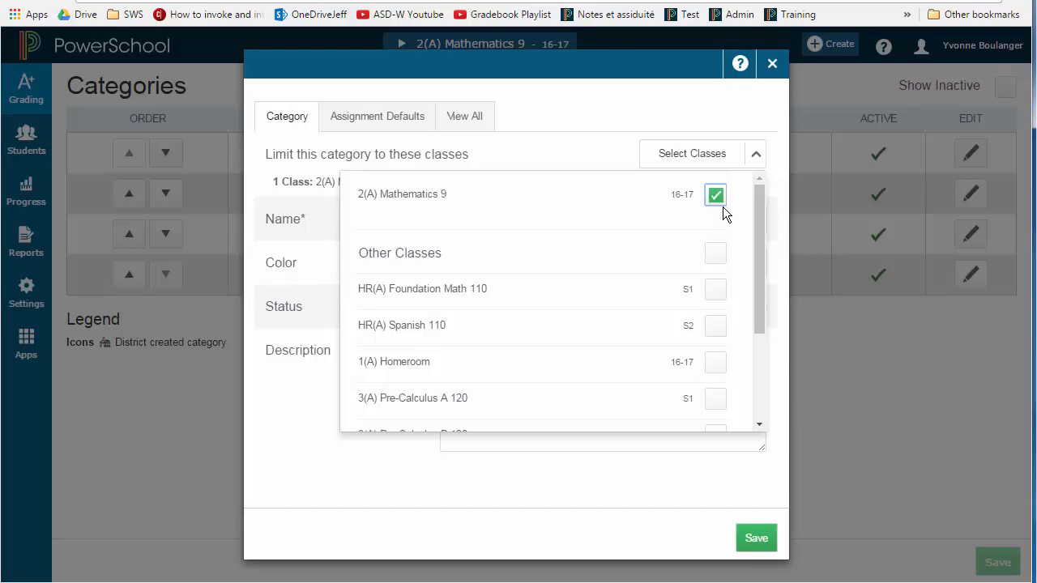
pyautogui.click(758, 539)
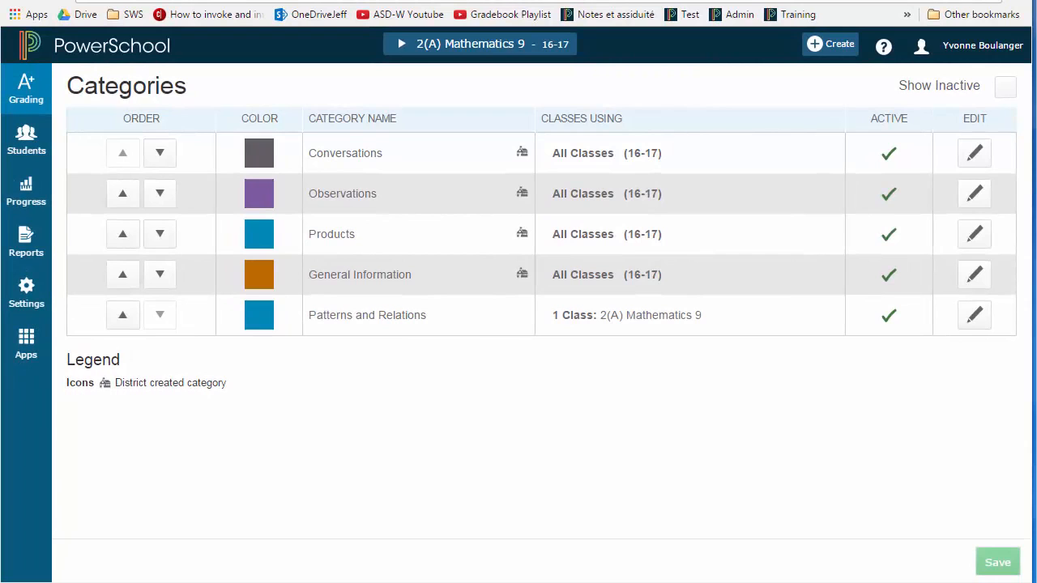
# - Start another new category named "Shape and Space" and set its color to Teal
pyautogui.click(819, 51)
pyautogui.click(793, 132)
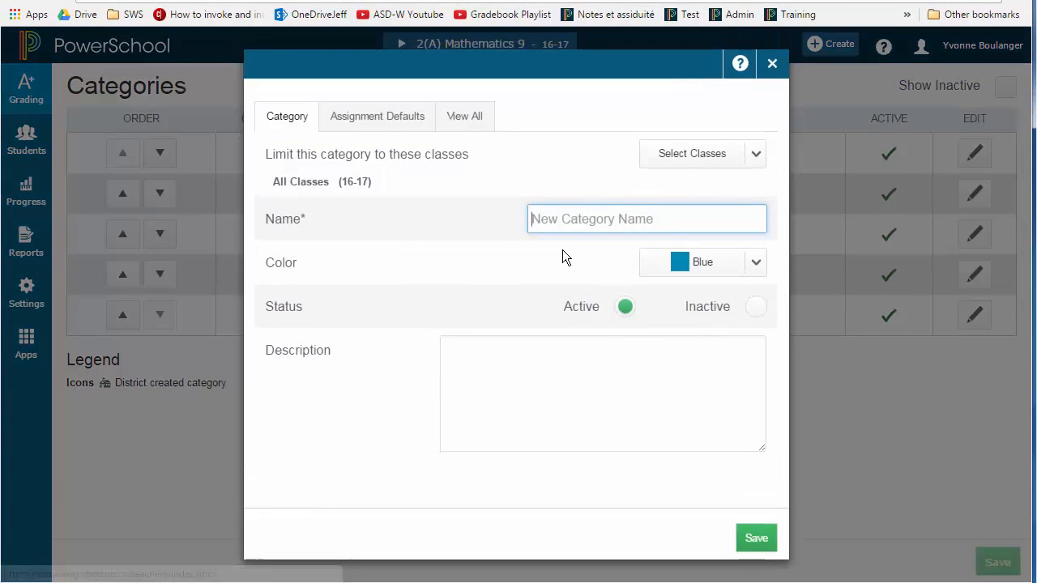
pyautogui.write('S')
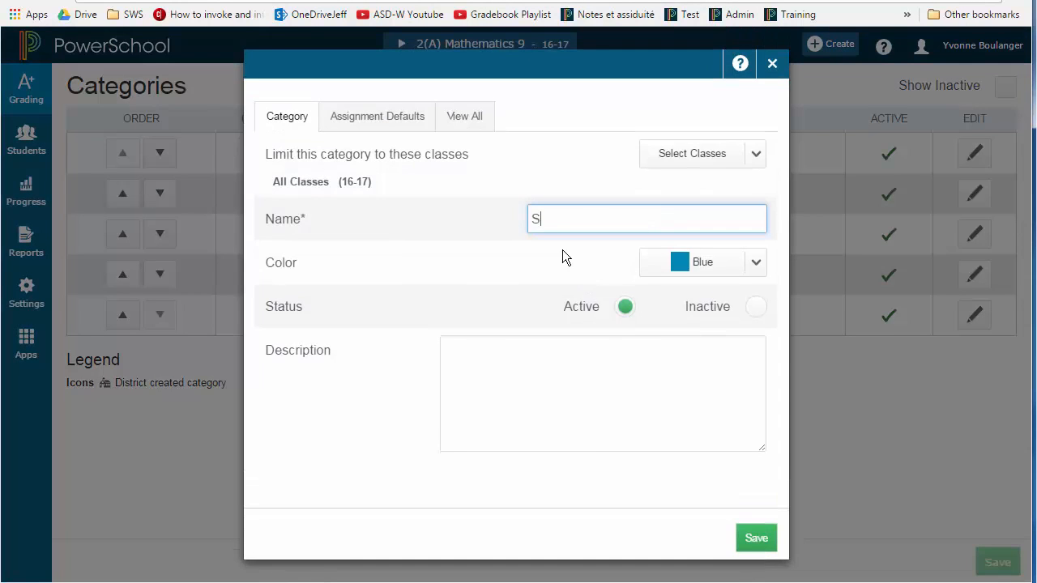
pyautogui.write('hape and Space')
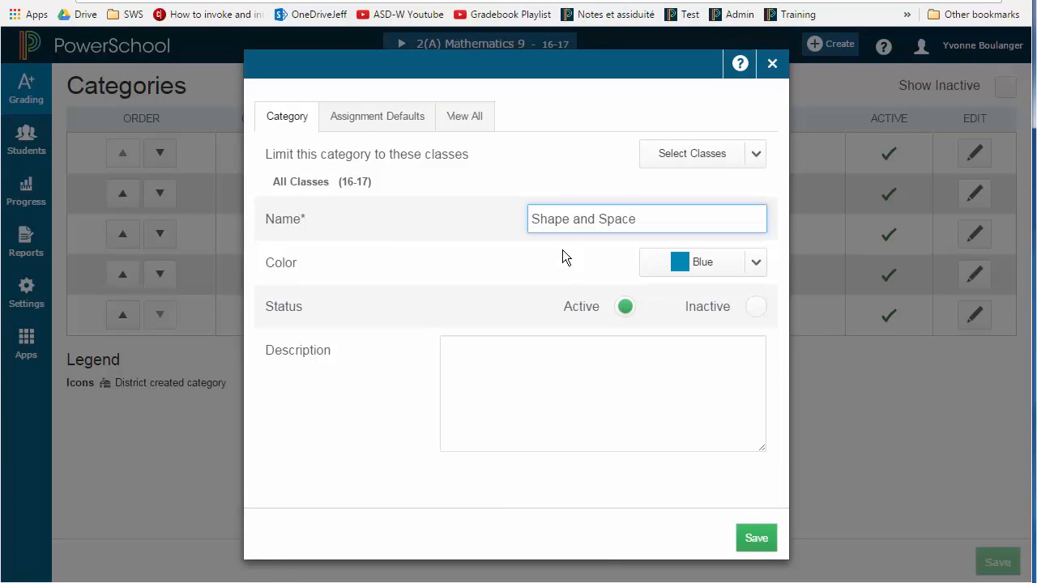
pyautogui.click(736, 267)
pyautogui.click(689, 348)
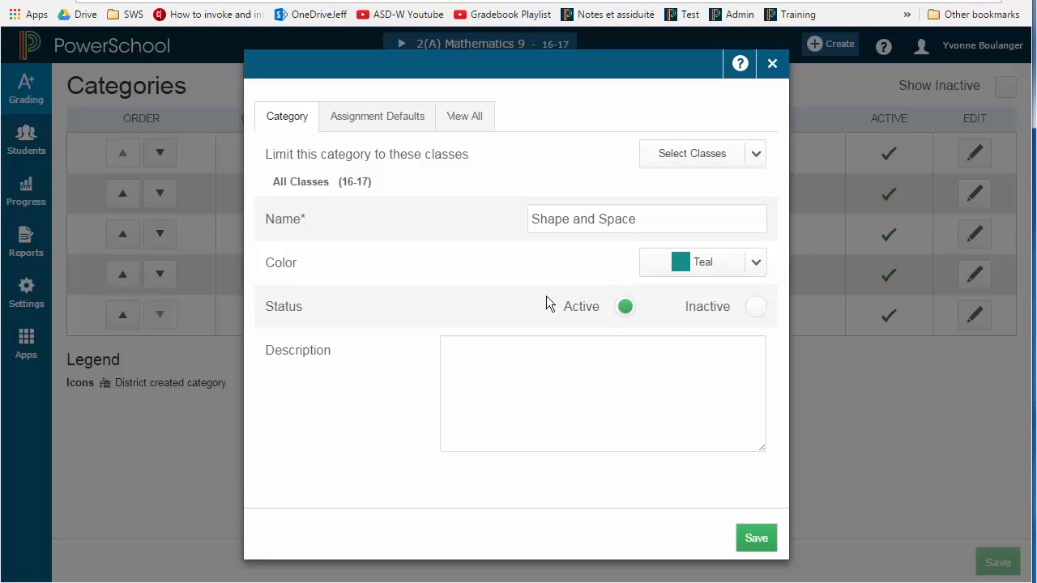
# - Limit the Shape and Space category to the class 2(A) Mathematics 9
pyautogui.click(727, 162)
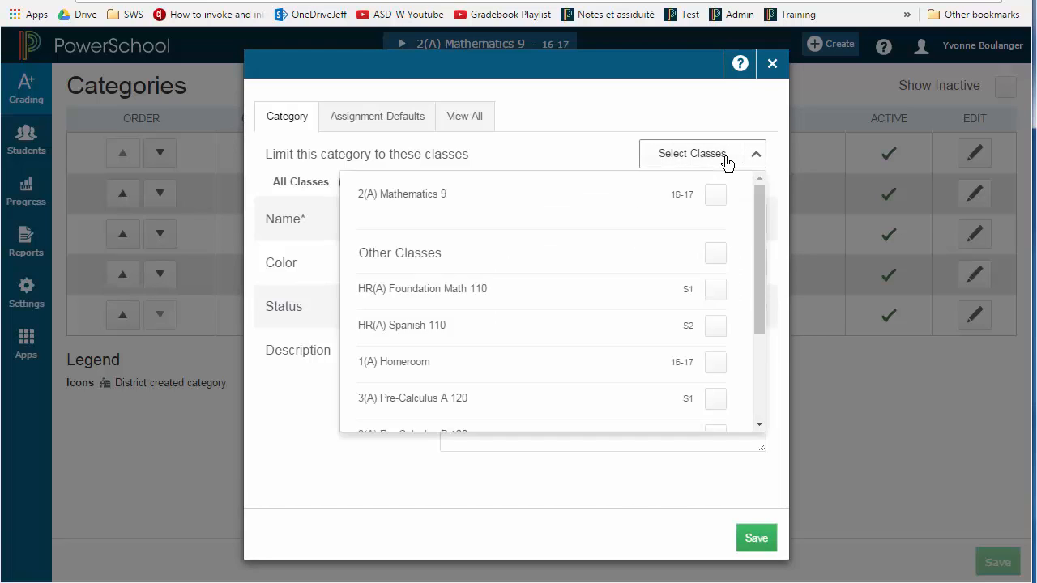
pyautogui.click(716, 198)
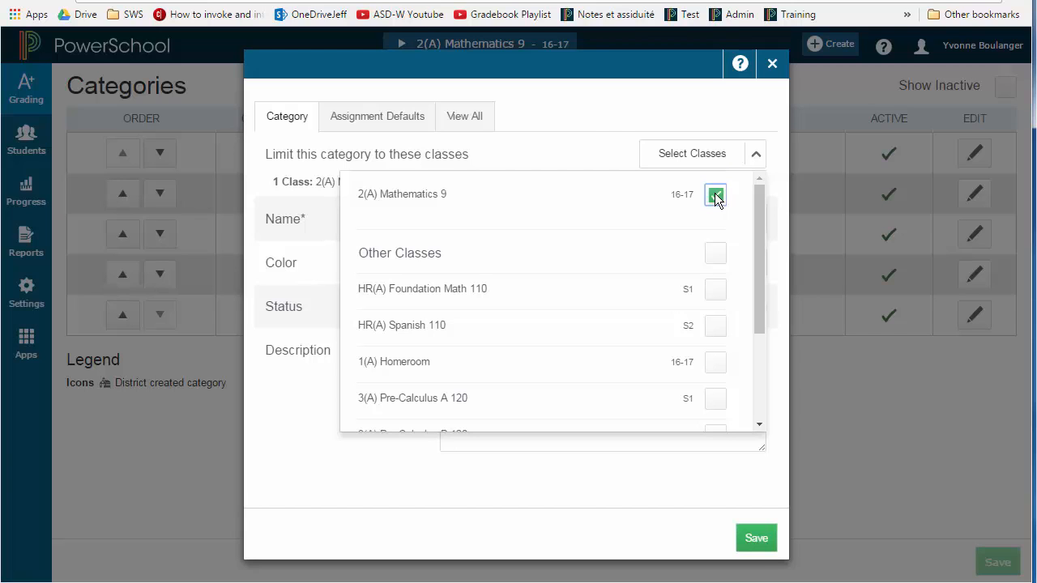
pyautogui.click(606, 125)
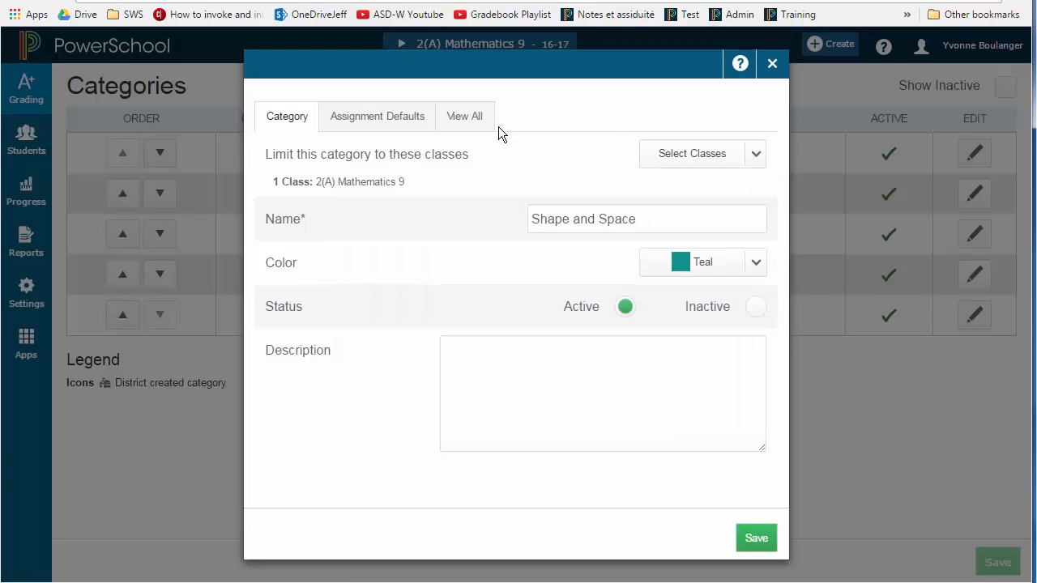
# - In the Shape and Space assignment defaults, set the score type to Points and add a weight to the scoring
pyautogui.click(408, 124)
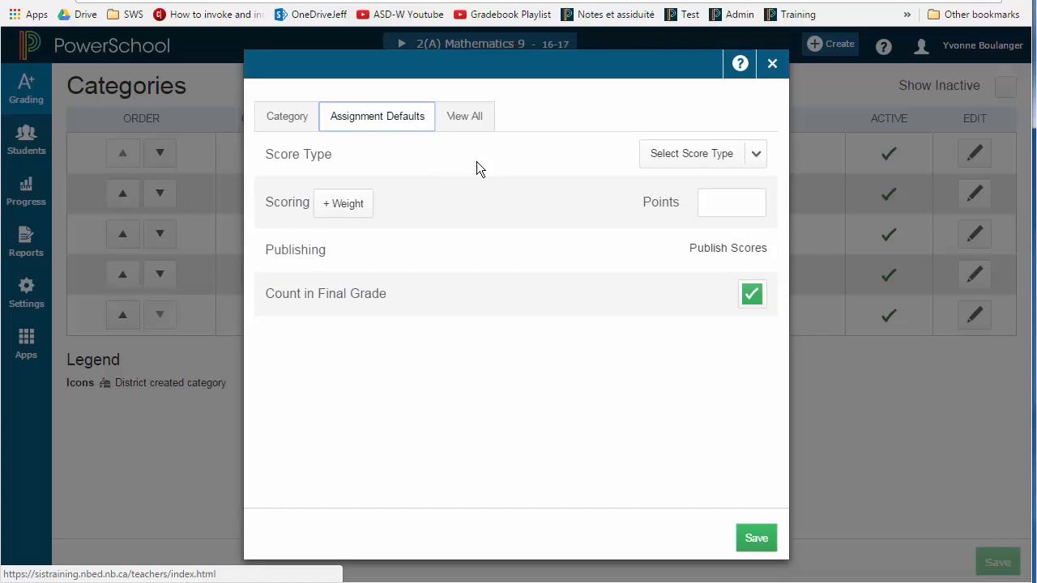
pyautogui.click(757, 156)
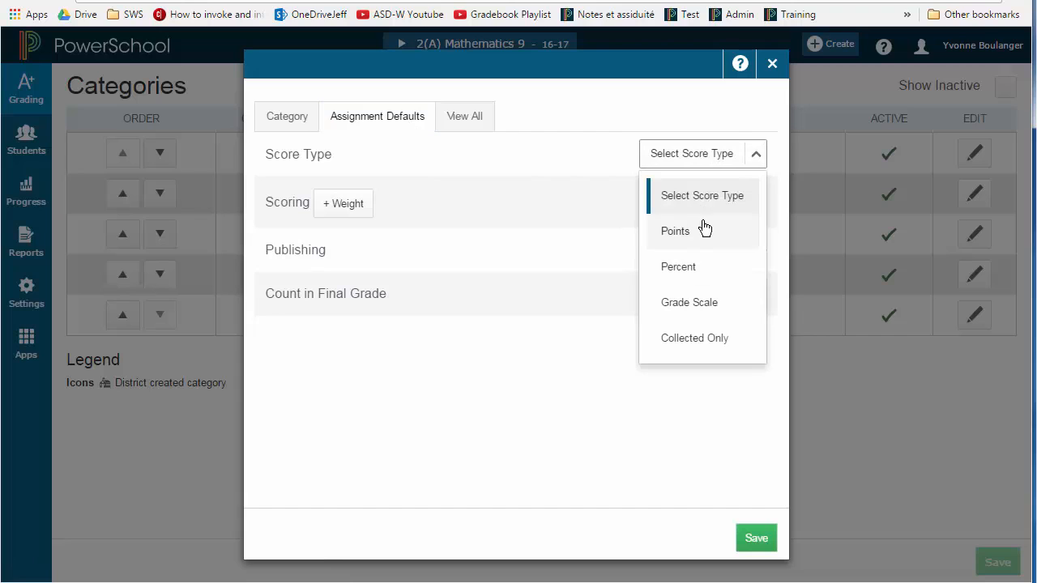
pyautogui.click(702, 231)
pyautogui.click(761, 162)
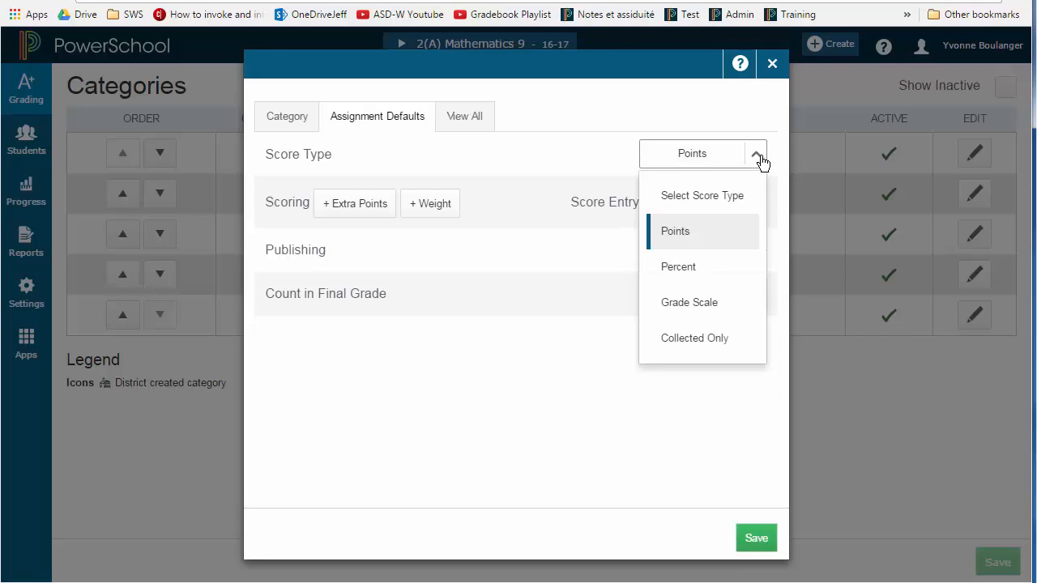
pyautogui.click(604, 337)
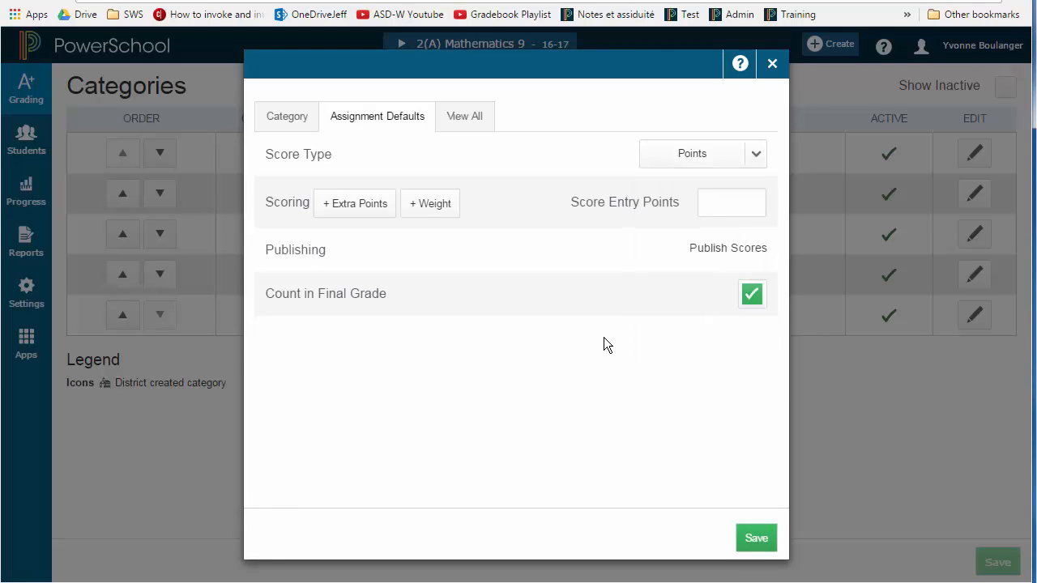
pyautogui.click(414, 214)
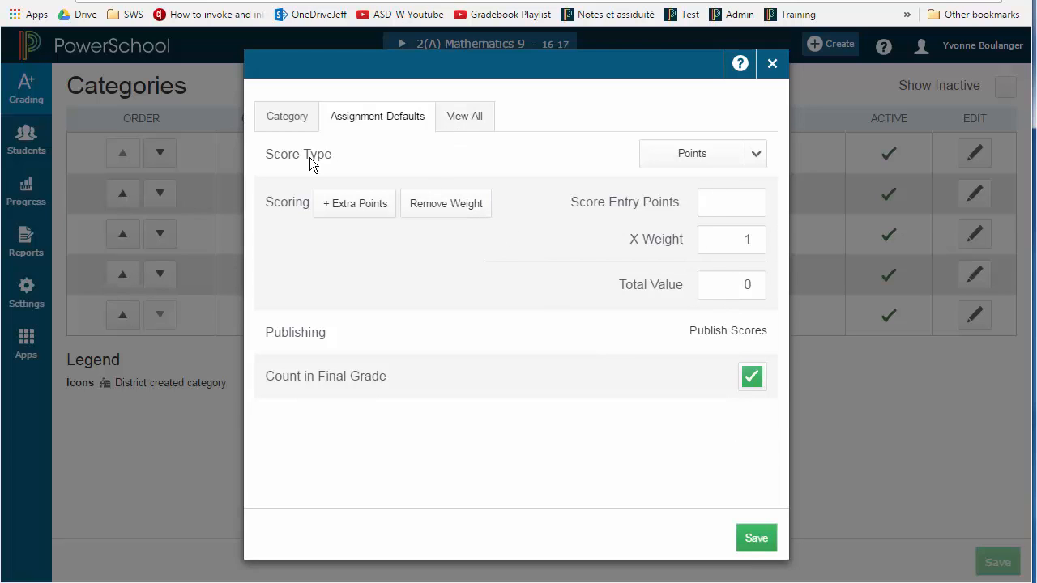
# - Review the list of all existing categories and the class selection of the Shape and Space category
pyautogui.click(448, 116)
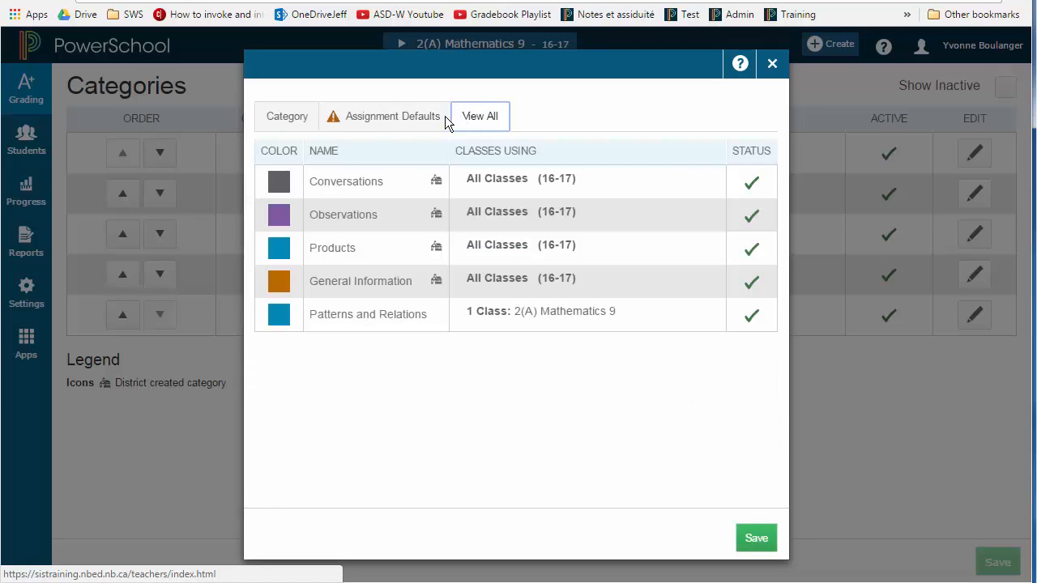
pyautogui.click(279, 121)
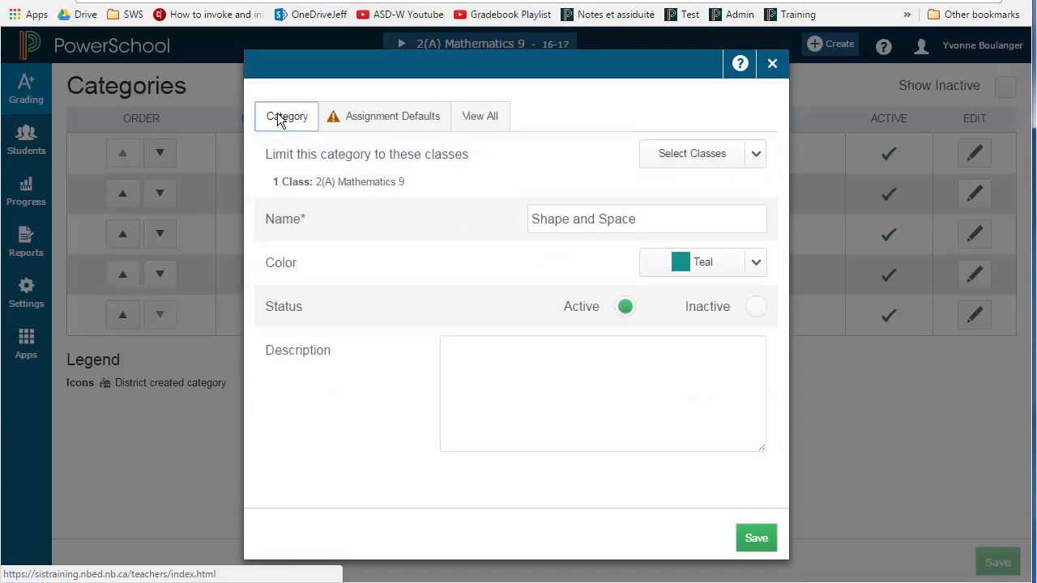
pyautogui.click(756, 157)
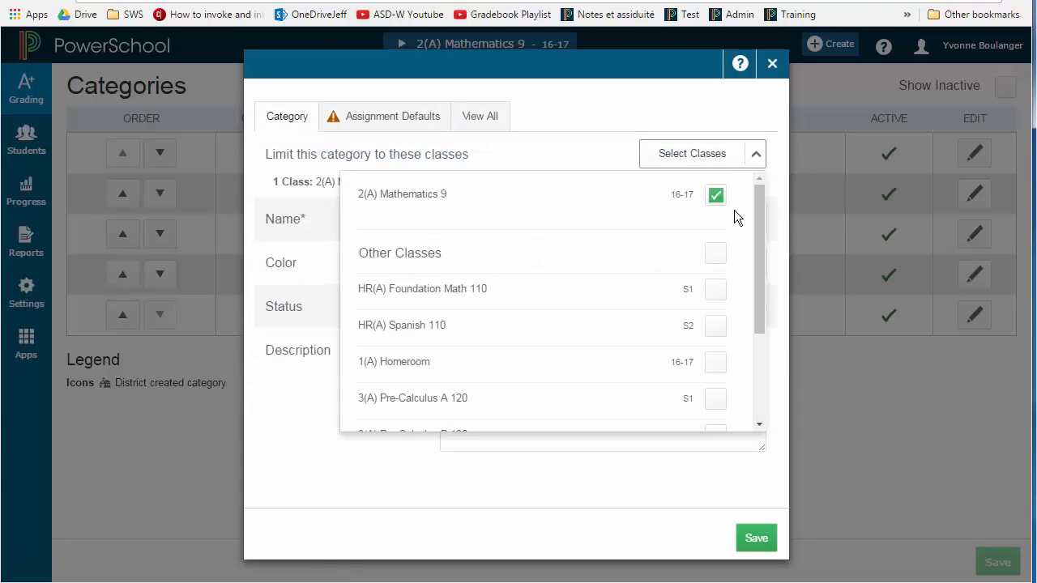
pyautogui.click(562, 112)
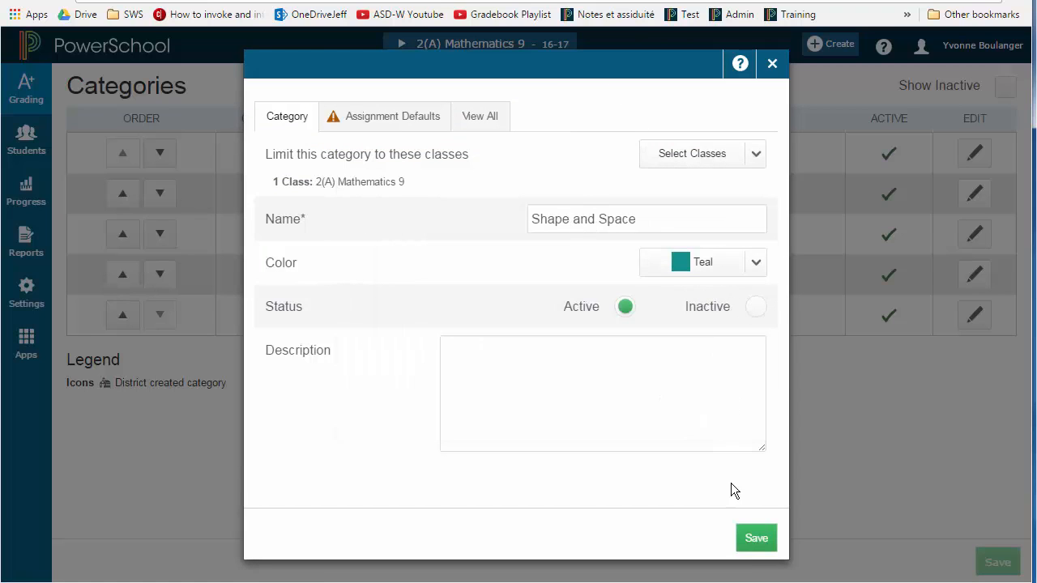
# - Set the default score entry points to 10 and save the Shape and Space category
pyautogui.click(755, 539)
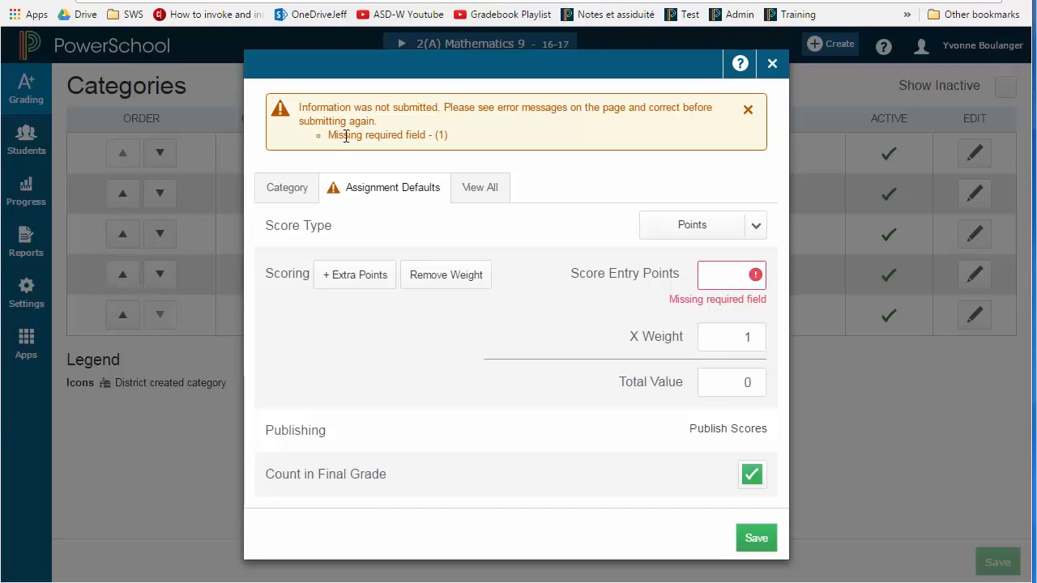
pyautogui.click(706, 278)
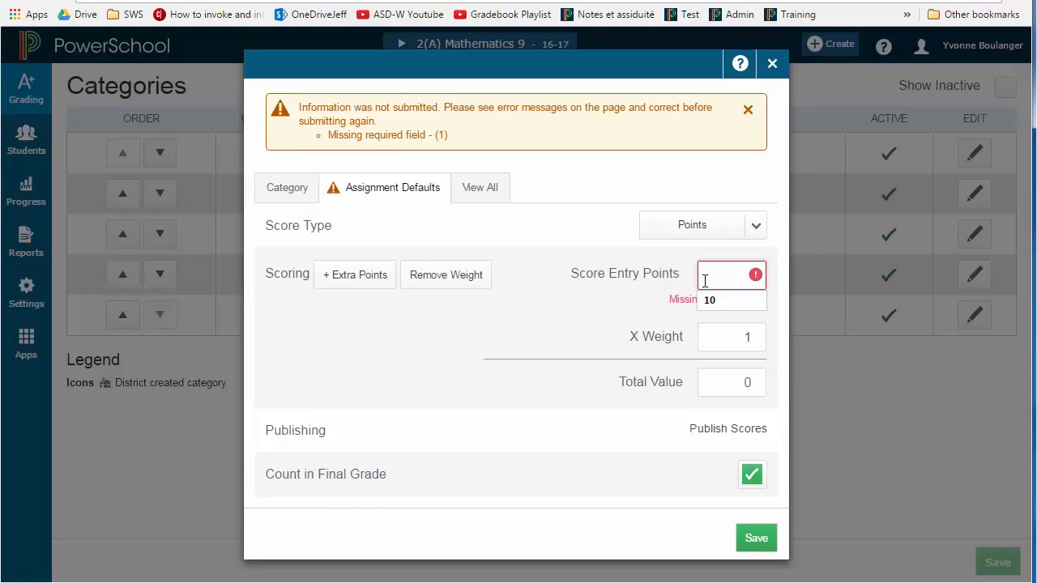
pyautogui.write('10')
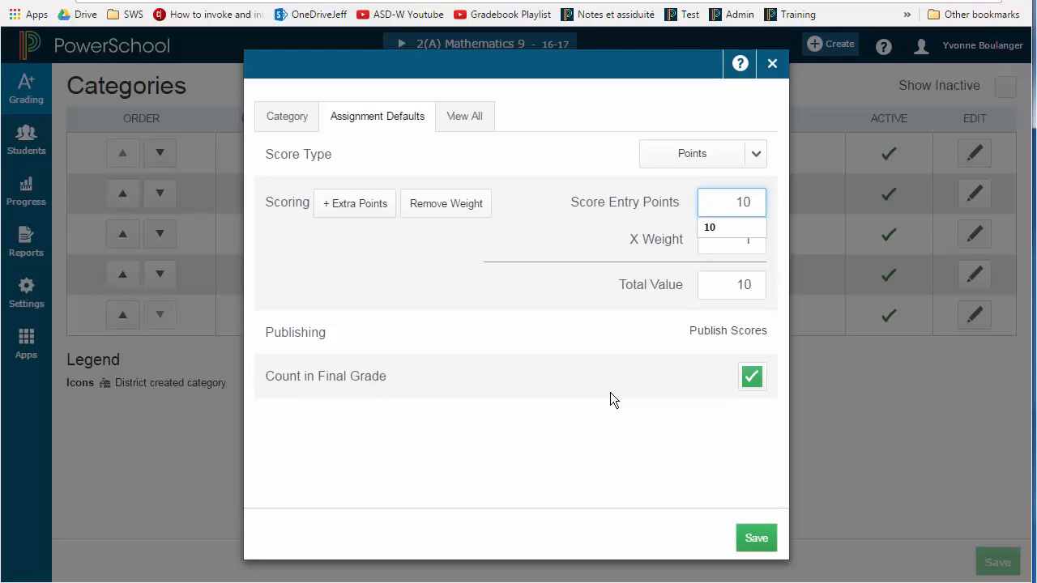
pyautogui.click(761, 541)
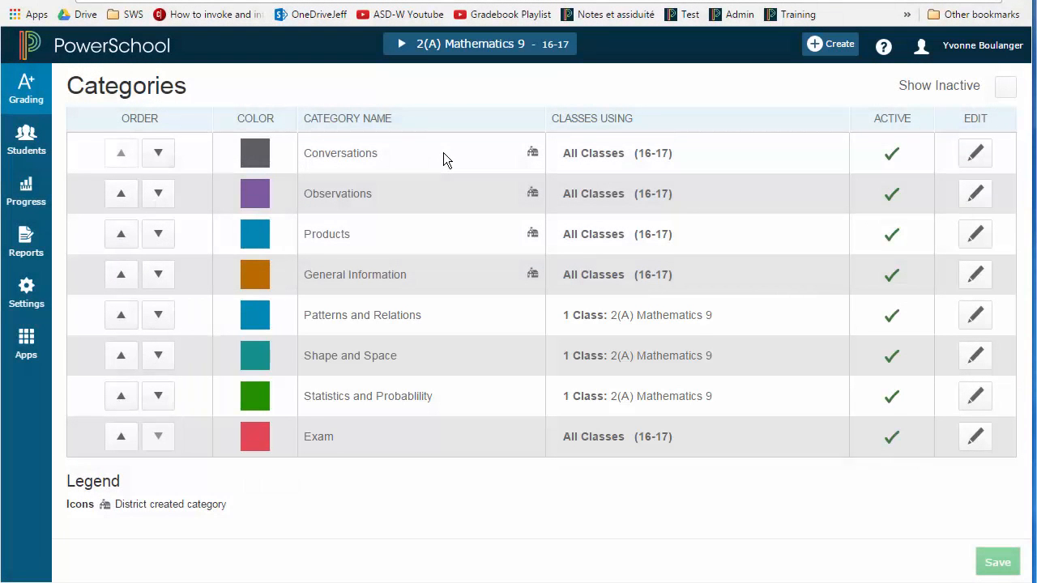
# - Set the status of the Conversations district category to Inactive and save it
pyautogui.click(977, 154)
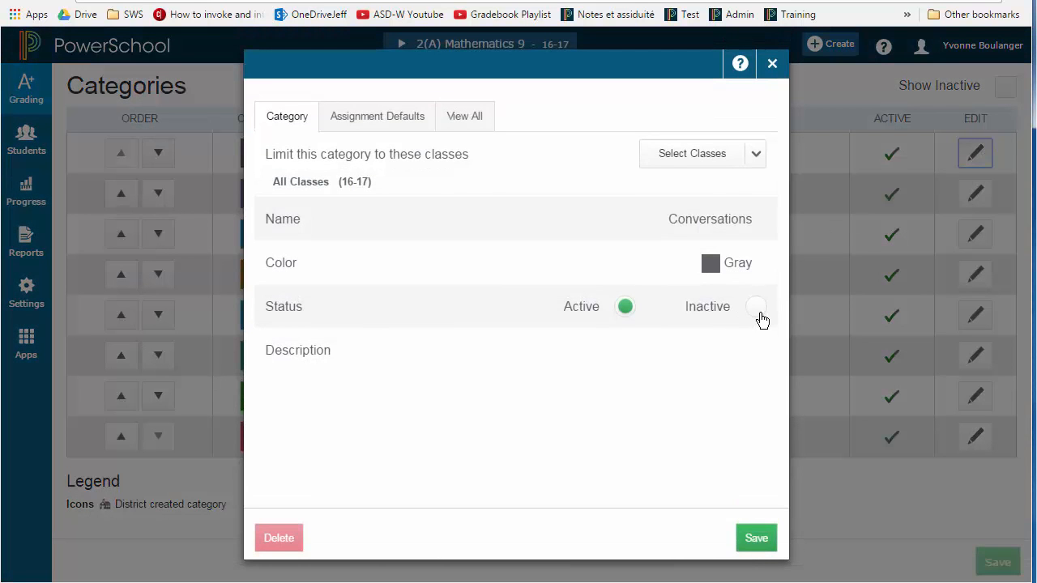
pyautogui.click(756, 306)
pyautogui.click(756, 539)
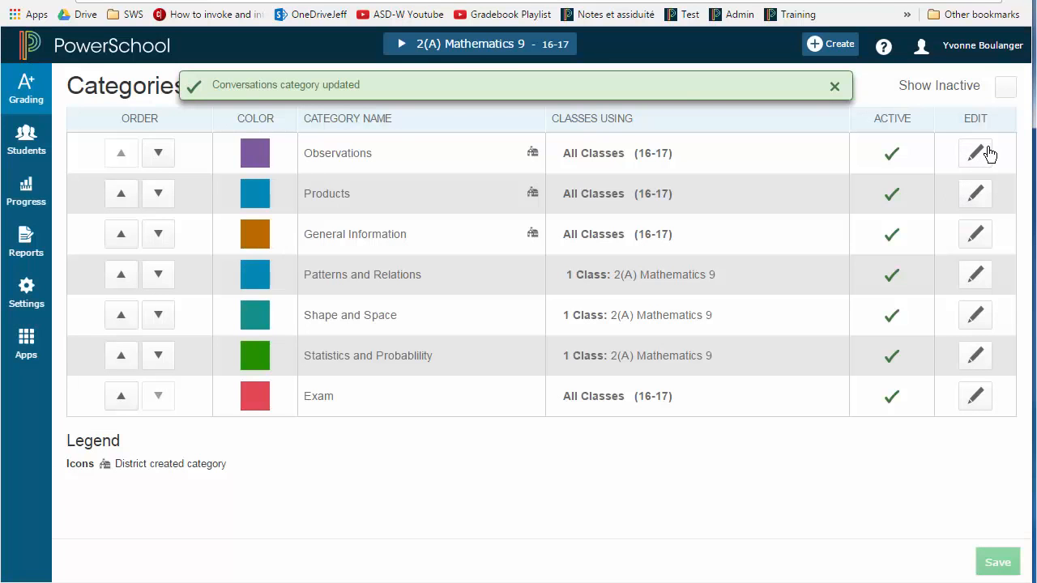
# - Set the Observations and Products district categories to Inactive, saving each one
pyautogui.click(986, 154)
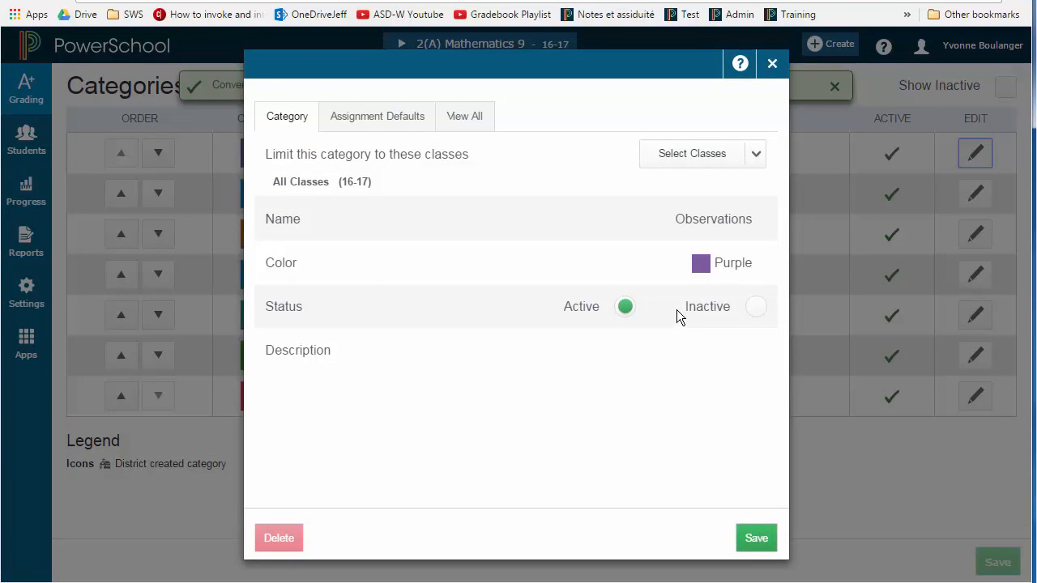
pyautogui.click(755, 306)
pyautogui.click(739, 539)
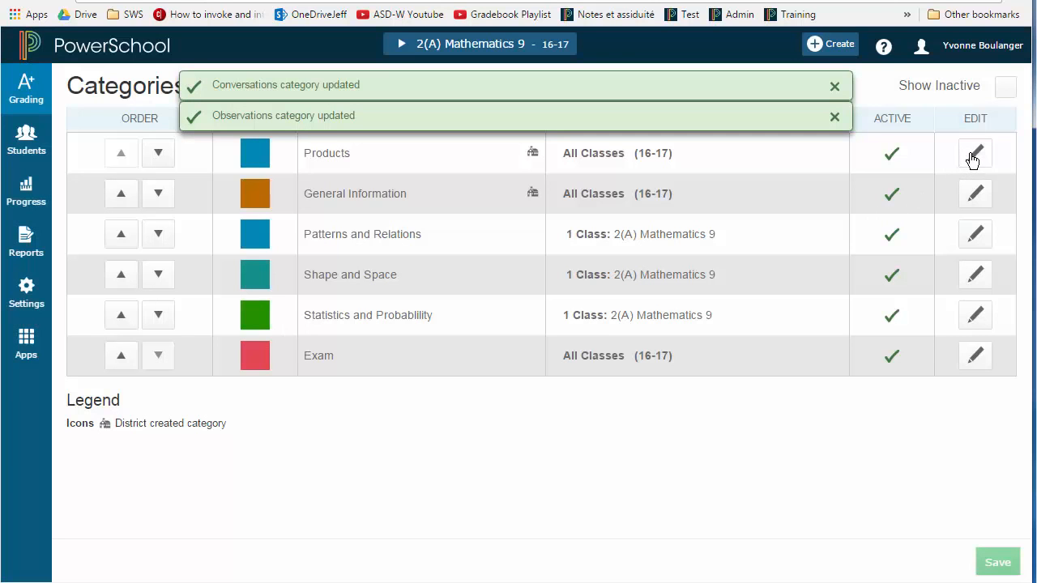
pyautogui.click(972, 159)
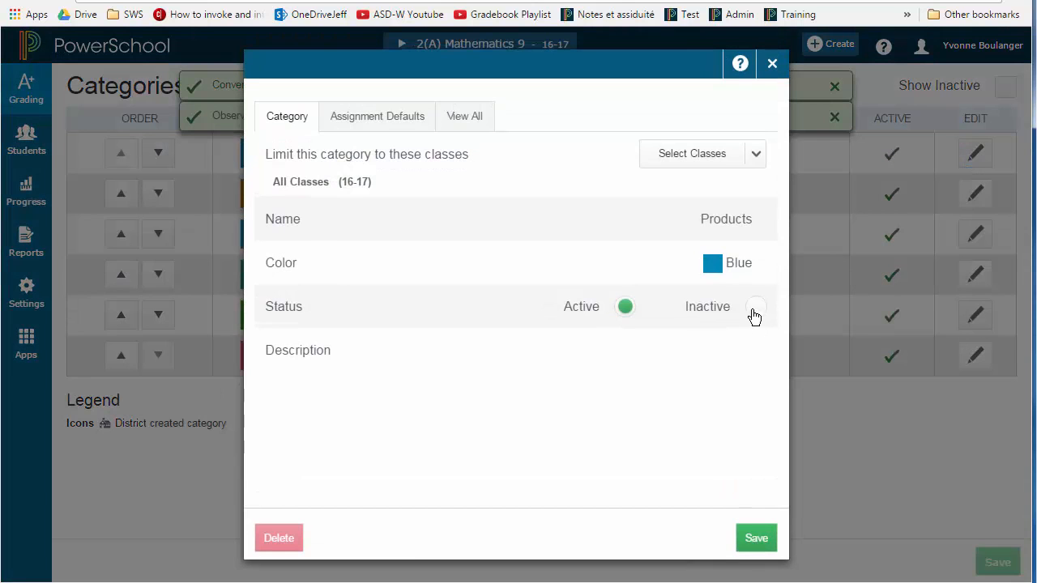
pyautogui.click(753, 310)
pyautogui.click(756, 538)
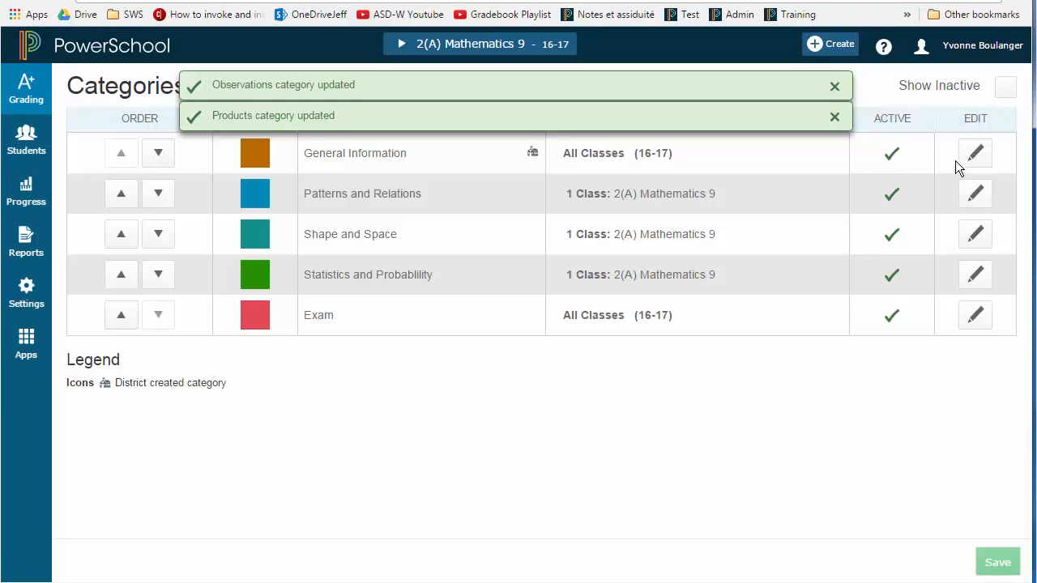
# - Limit the General Information category to the class 1(A) Homeroom and save it
pyautogui.click(968, 162)
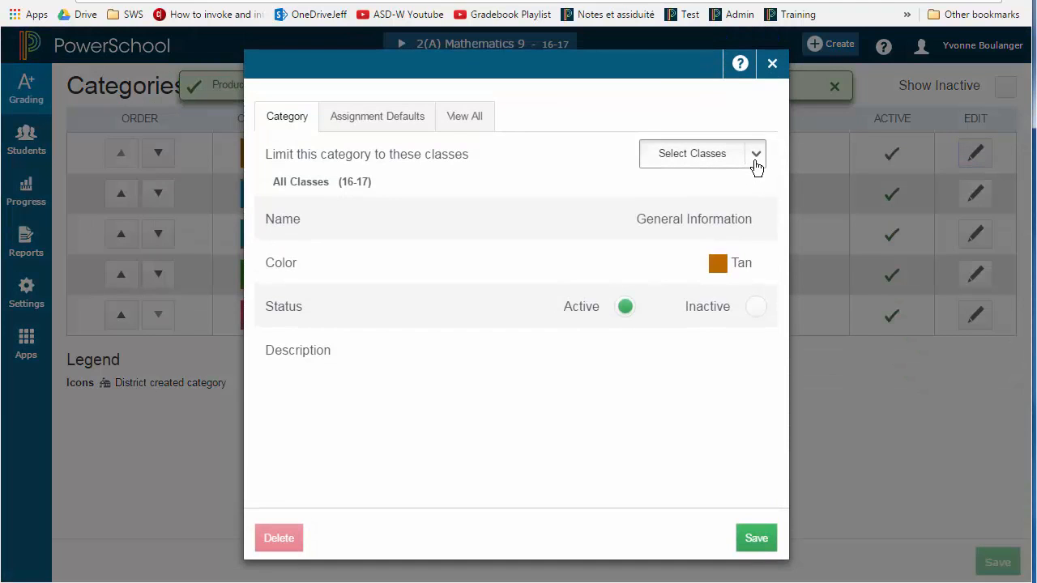
pyautogui.click(754, 165)
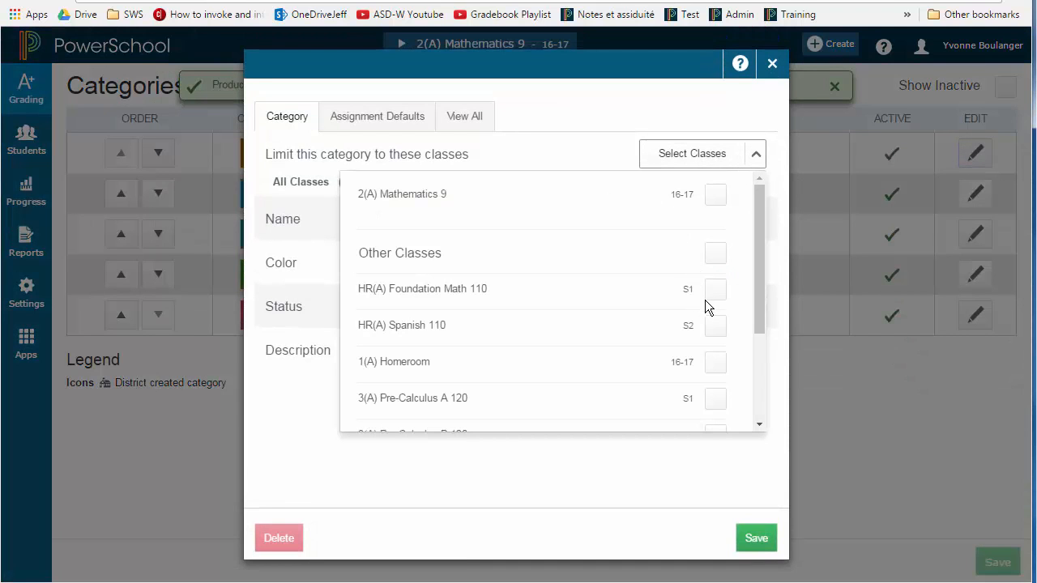
pyautogui.click(717, 365)
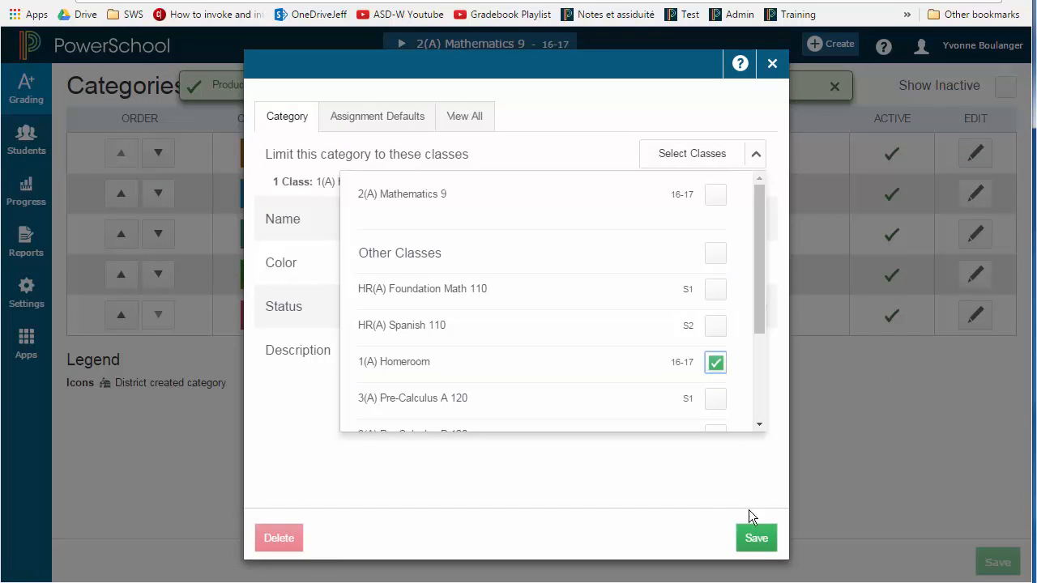
pyautogui.click(750, 540)
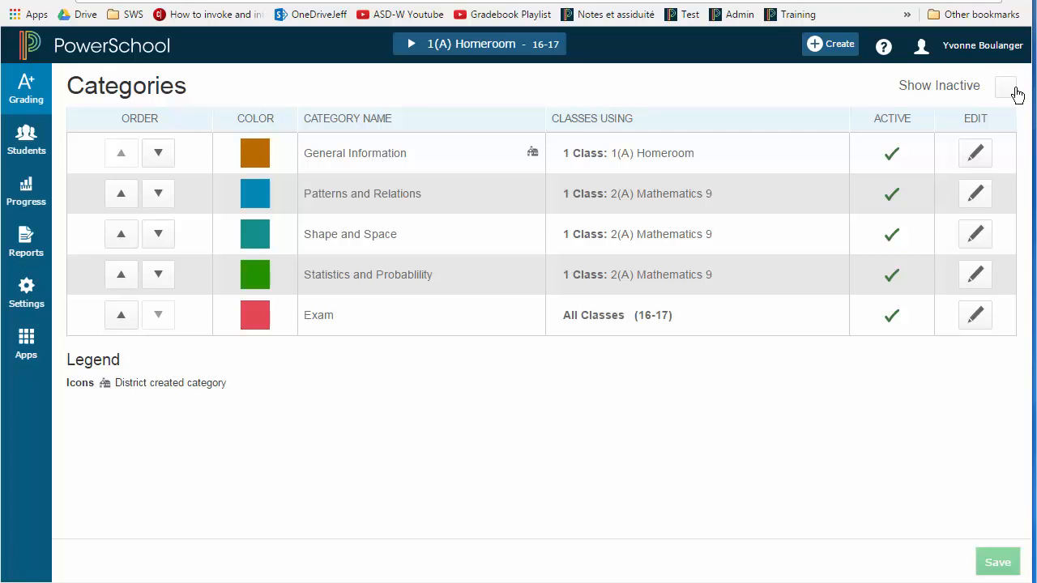
# - Show the inactive categories, set Conversations back to Active and save it, and hide the inactive categories again
pyautogui.click(1011, 91)
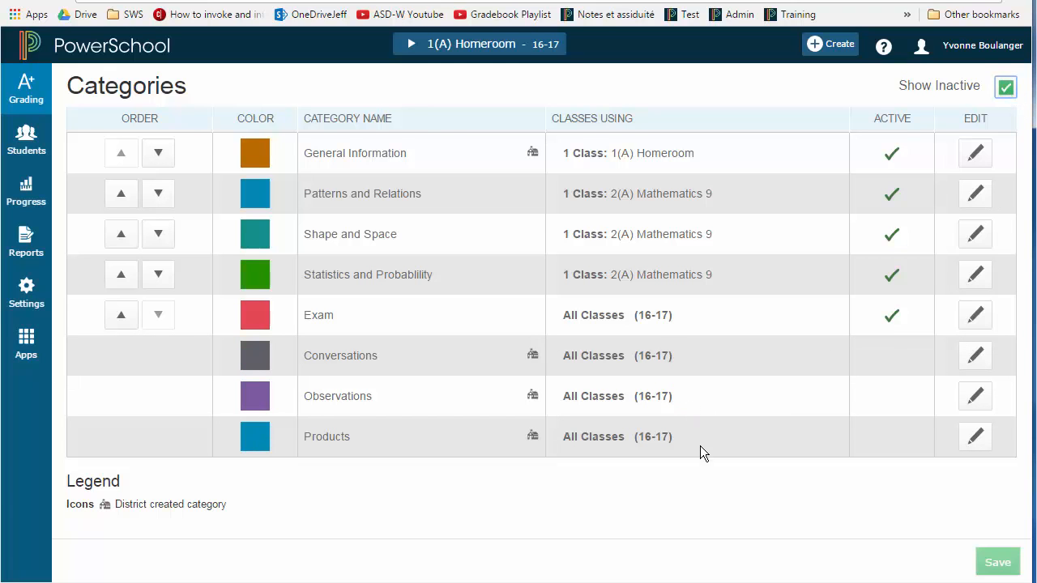
pyautogui.click(975, 356)
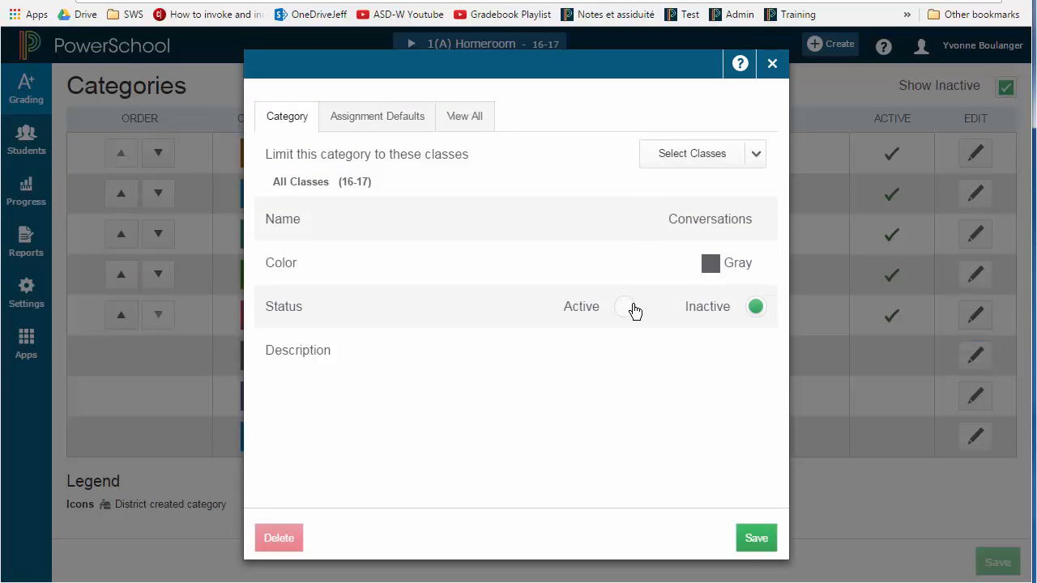
pyautogui.click(625, 307)
pyautogui.click(754, 540)
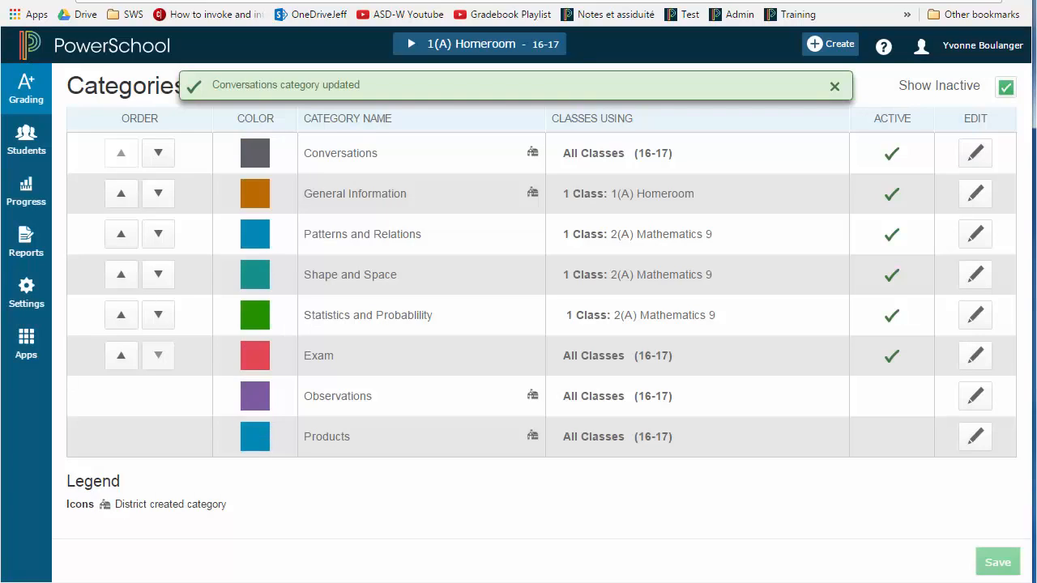
pyautogui.click(1005, 87)
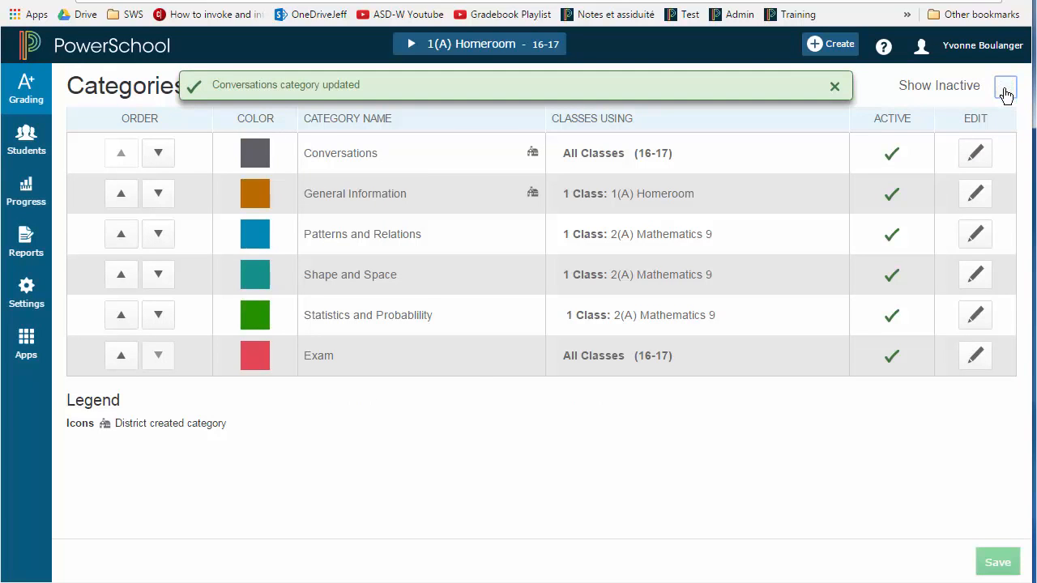